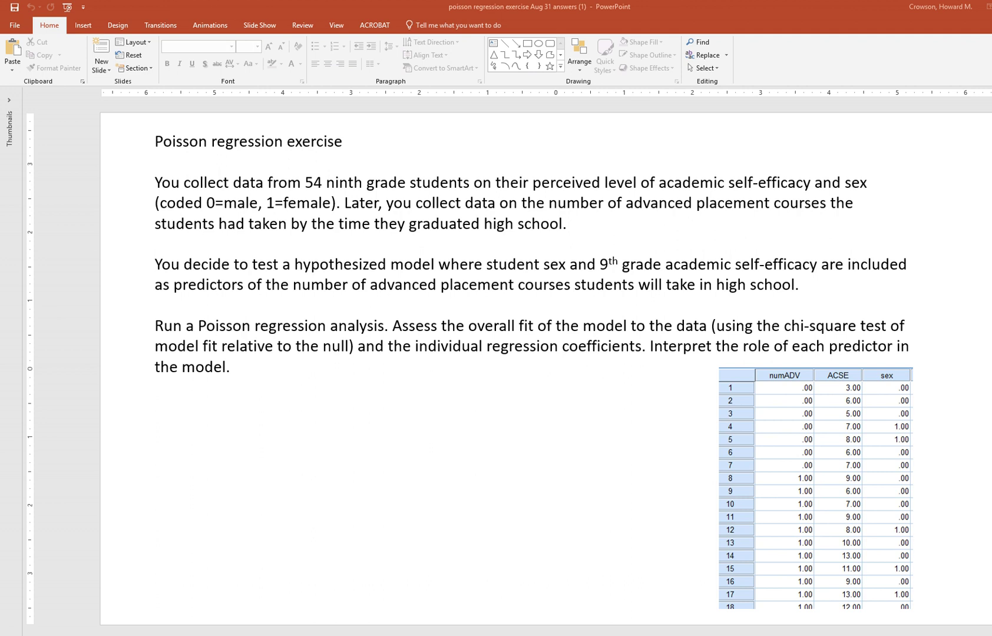
Step: Switch from the PowerPoint exercise slide to the SPSS dataset with numADV, ACSE and sex
click(406, 601)
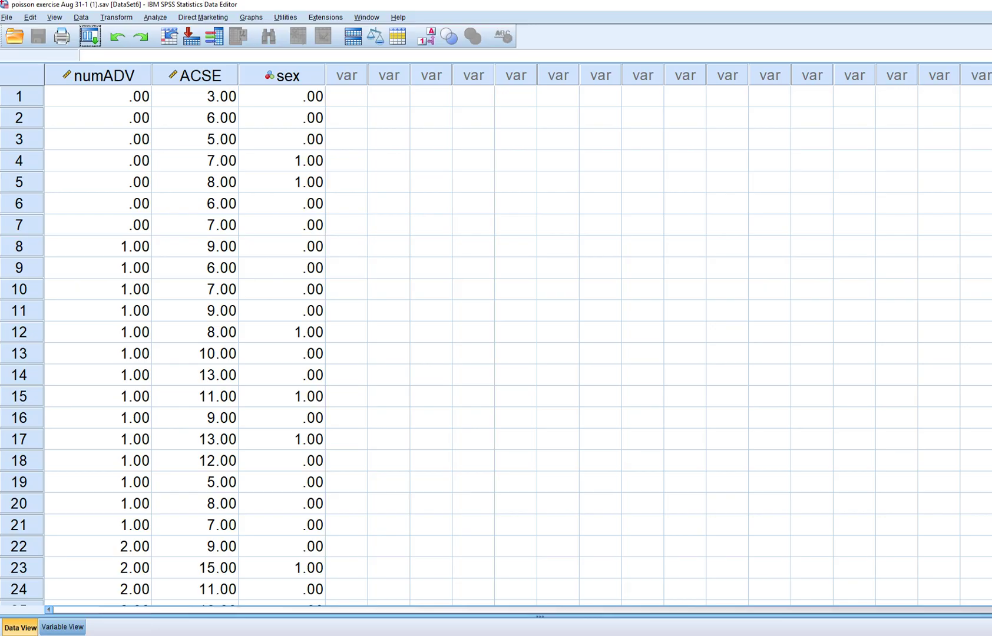
Step: Scroll the dataset and highlight the numADV, ACSE and sex columns in turn, then deselect
scroll(495, 342, down, 12)
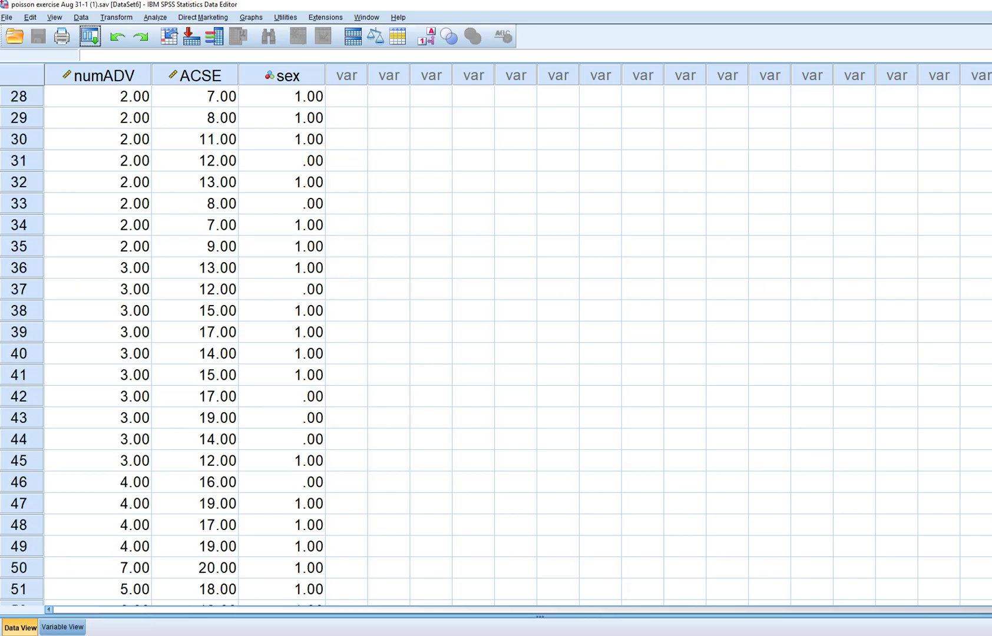
scroll(495, 341, up, 5)
scroll(494, 342, up, 7)
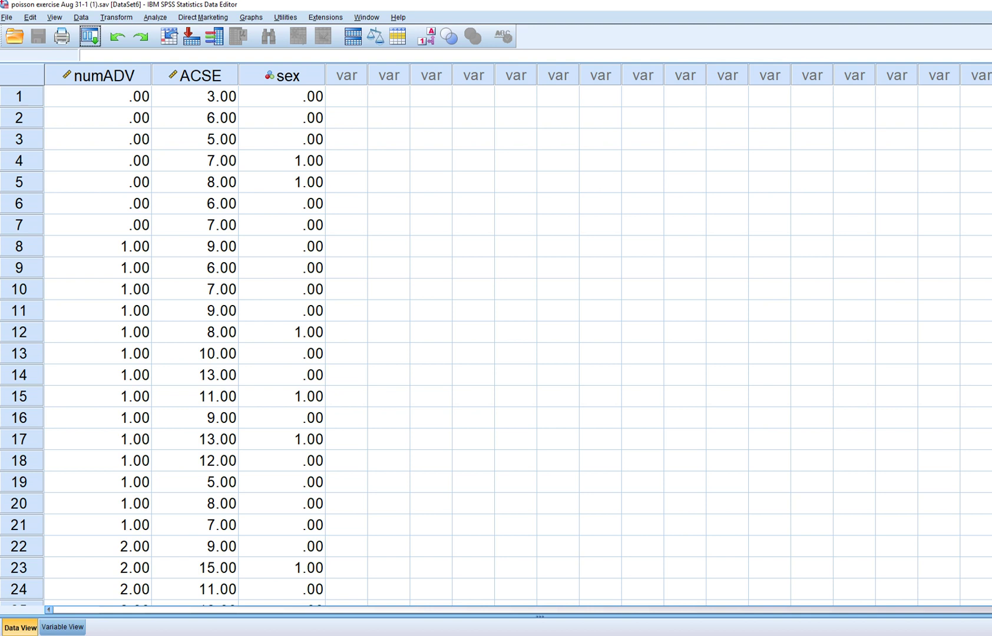
click(98, 75)
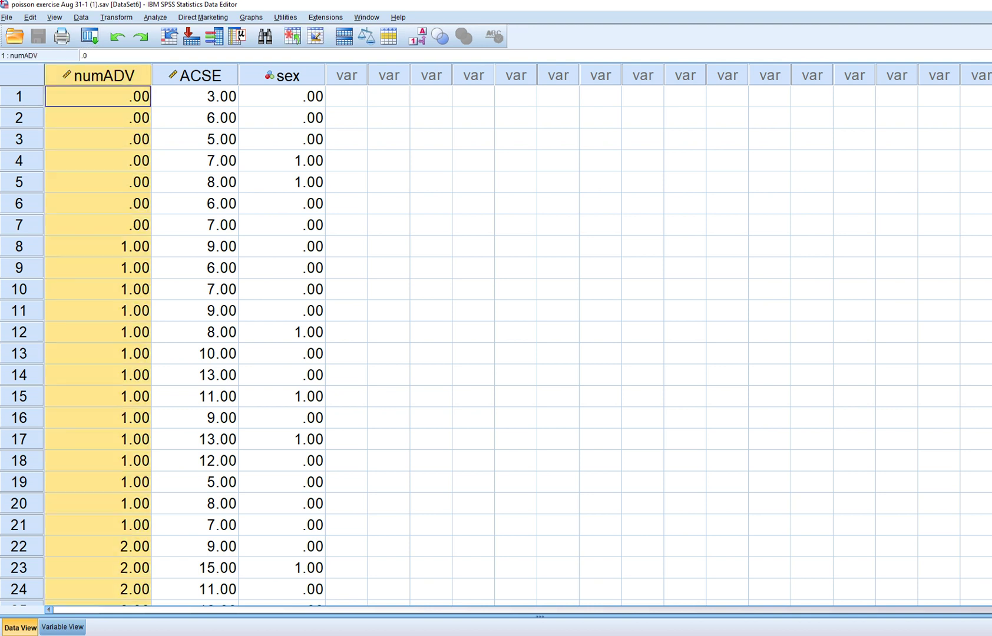
click(195, 75)
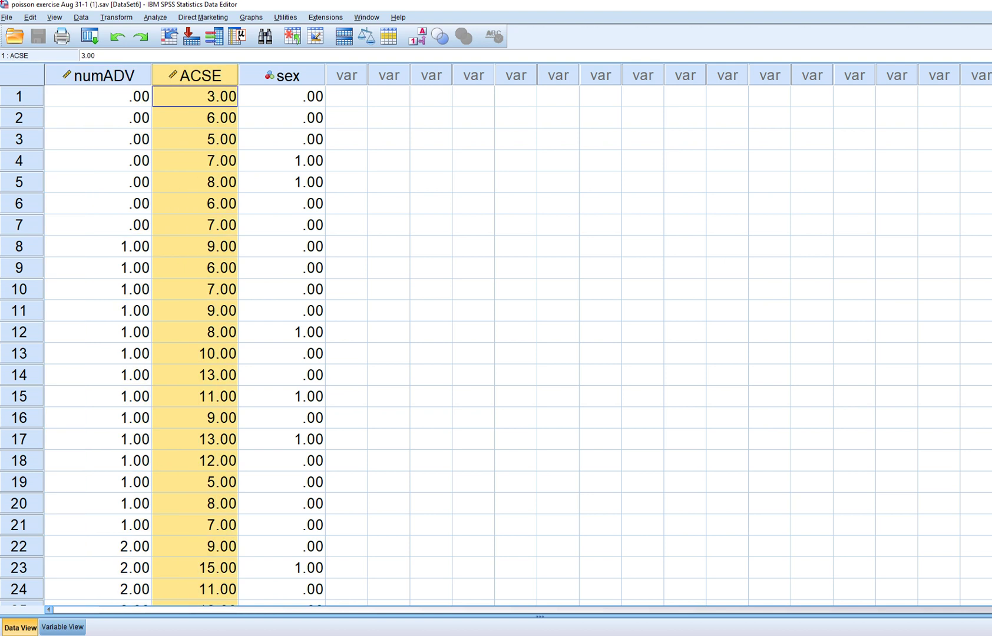
click(283, 75)
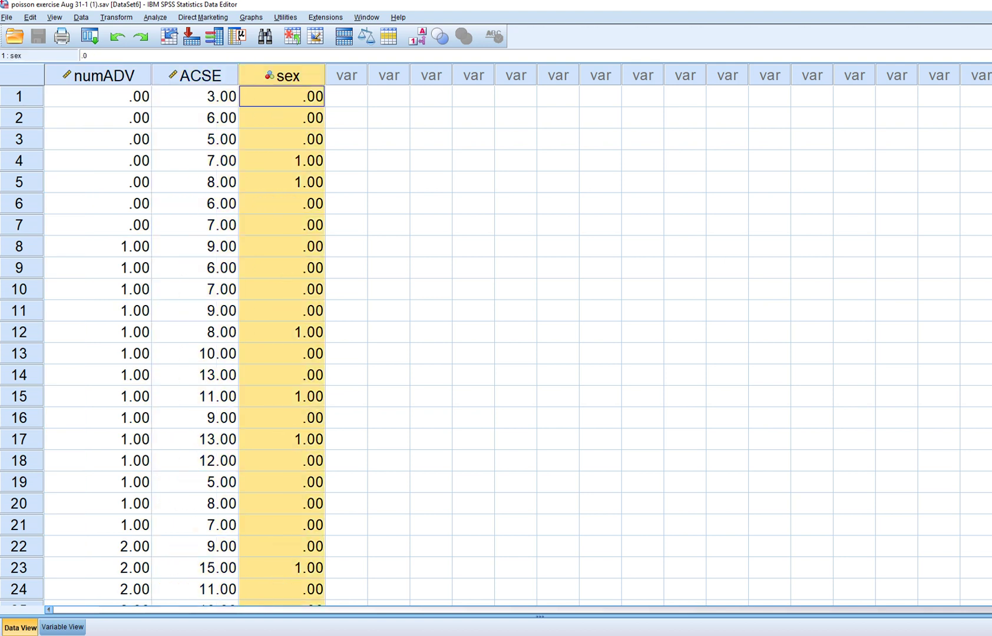
click(282, 96)
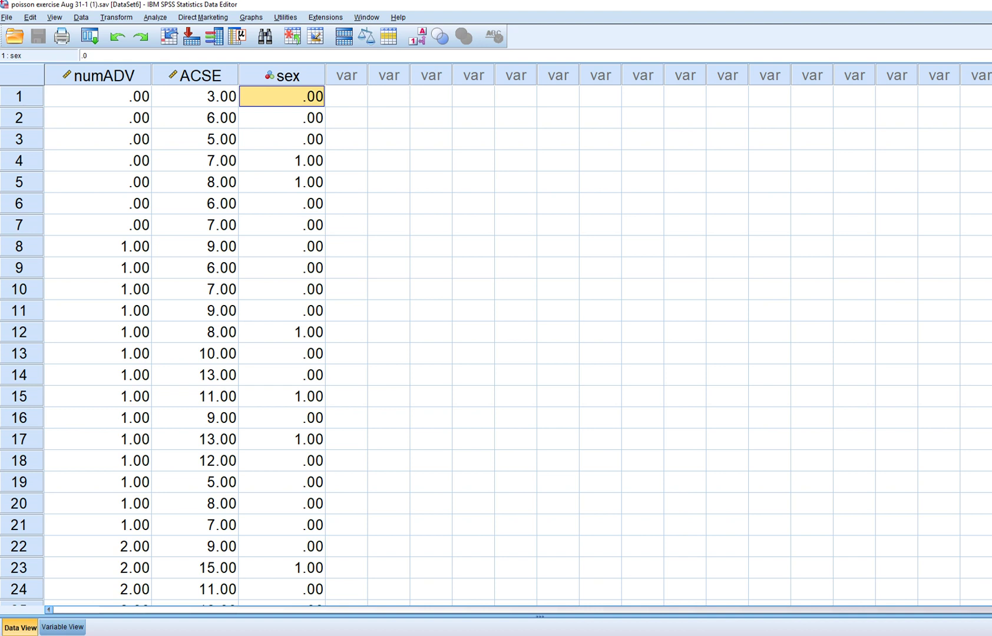
Step: Start a Generalized Linear Model of type Poisson loglinear with numADV as the dependent variable
key(alt+a)
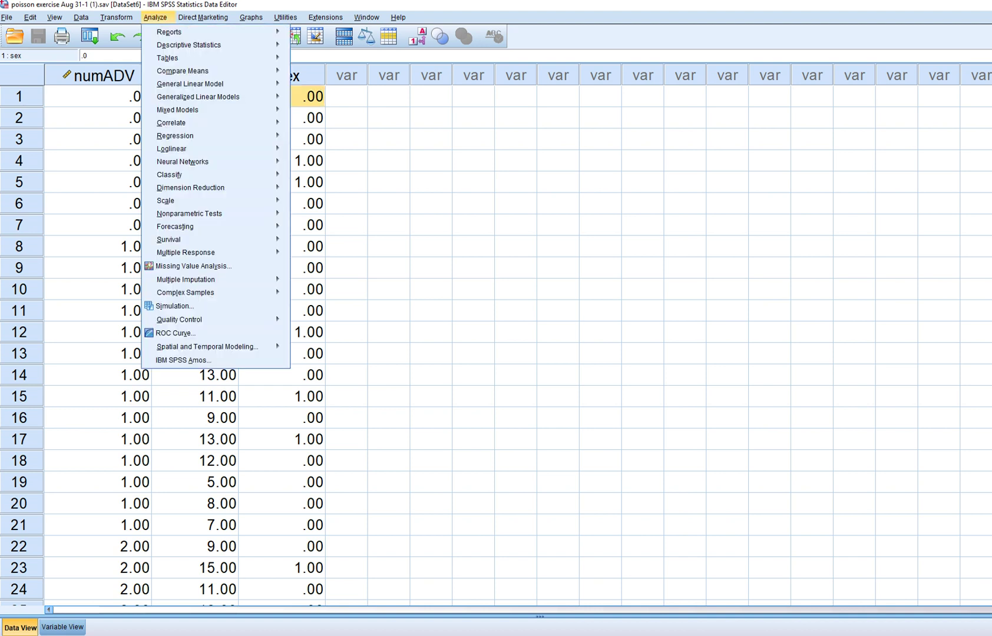
mouse_move(197, 97)
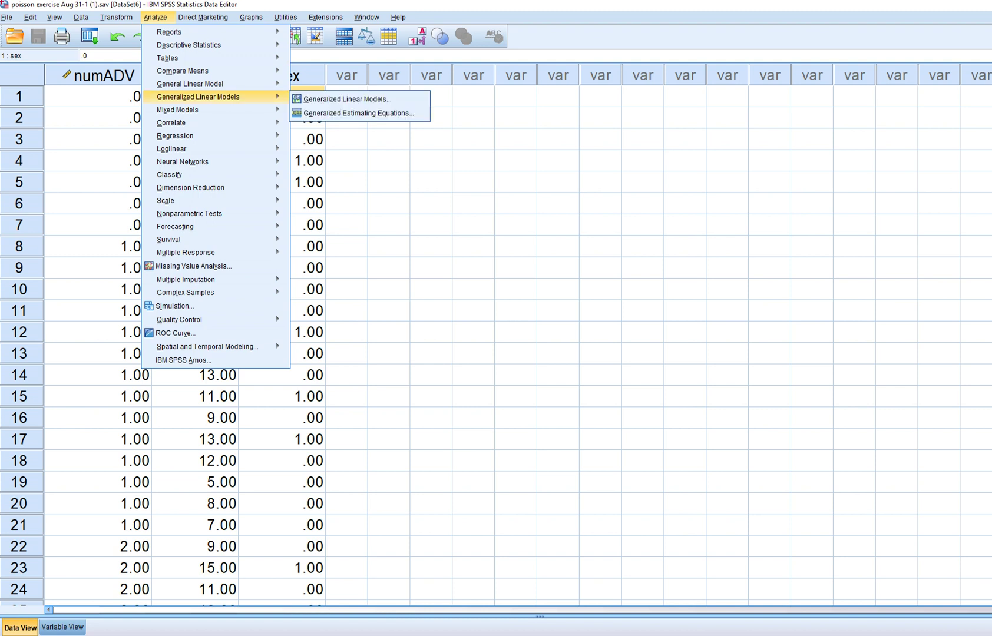
key(Return)
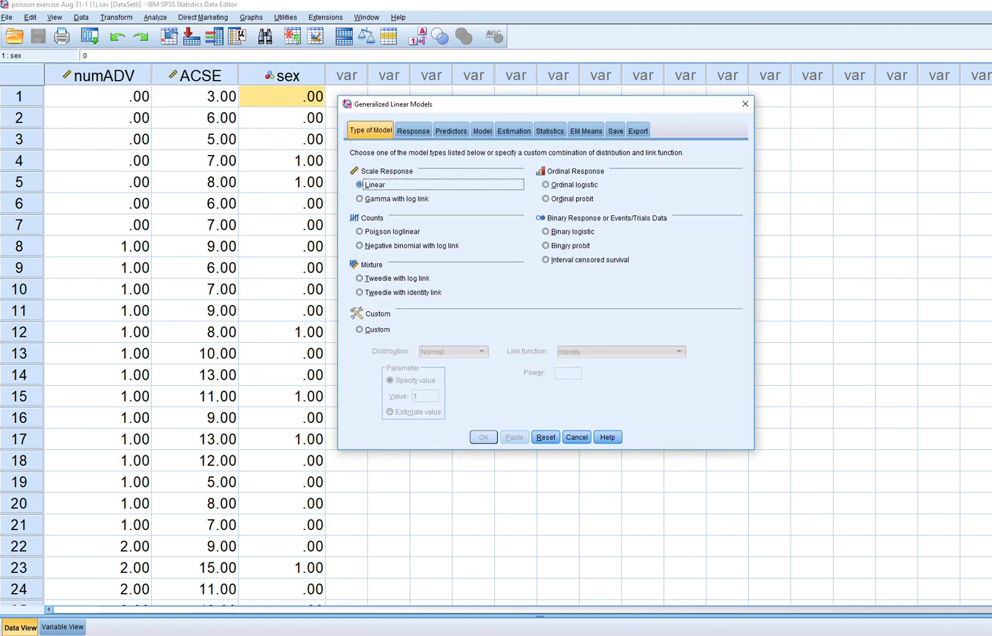
click(393, 231)
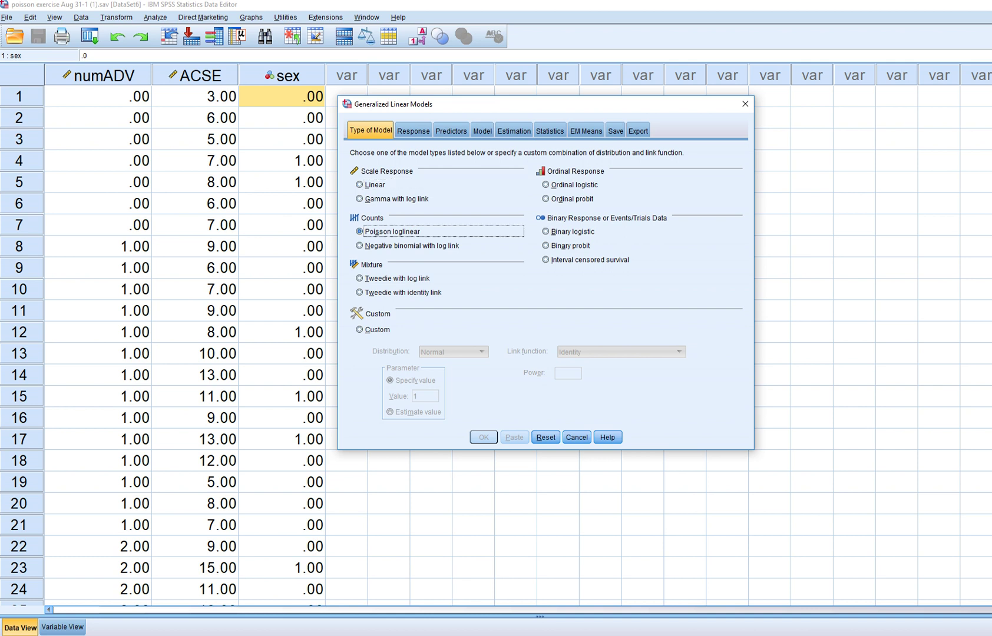
click(413, 131)
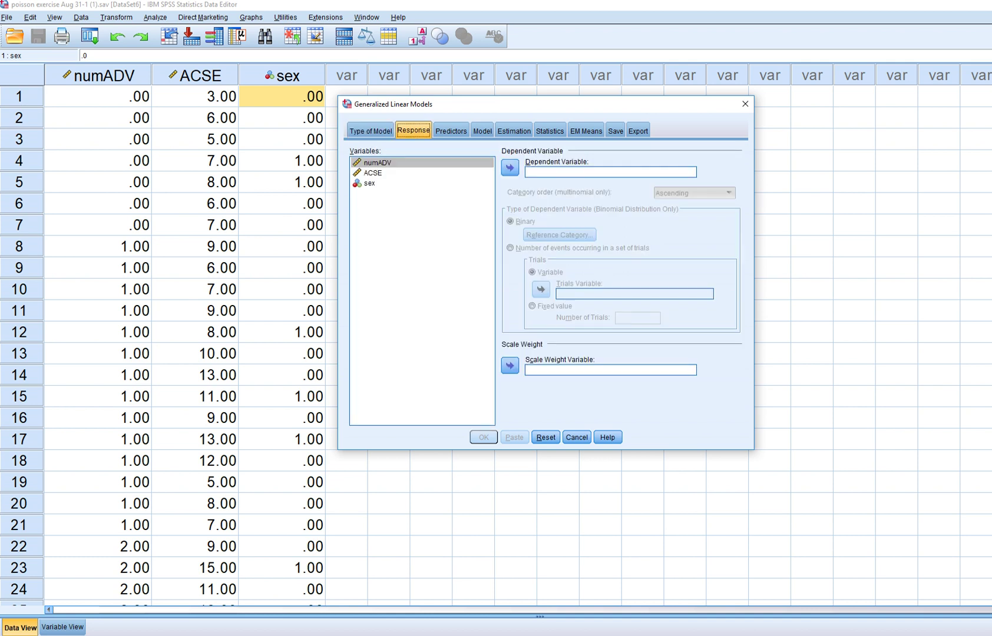
click(510, 167)
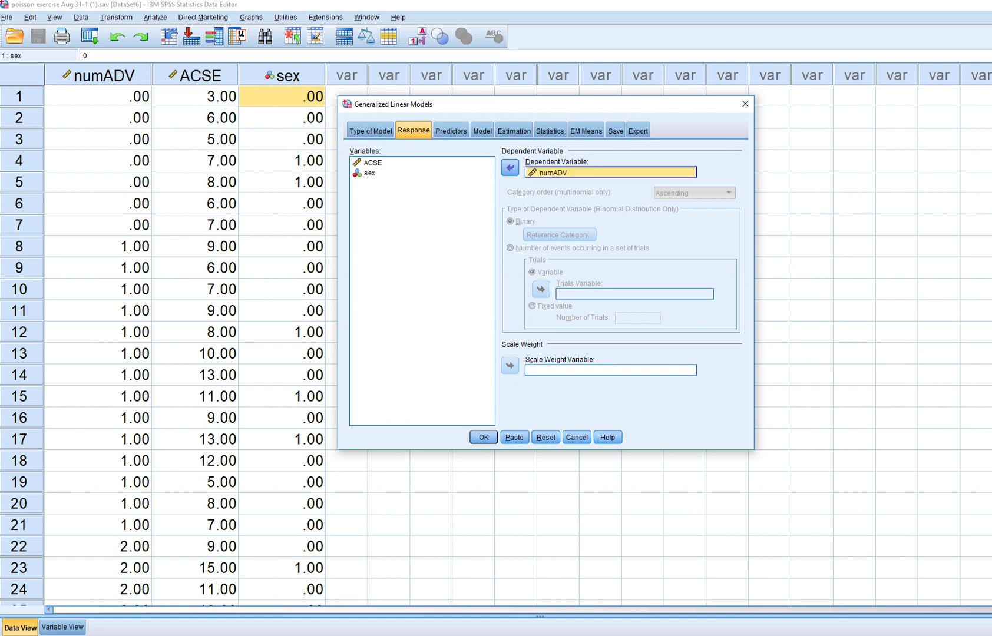
click(451, 130)
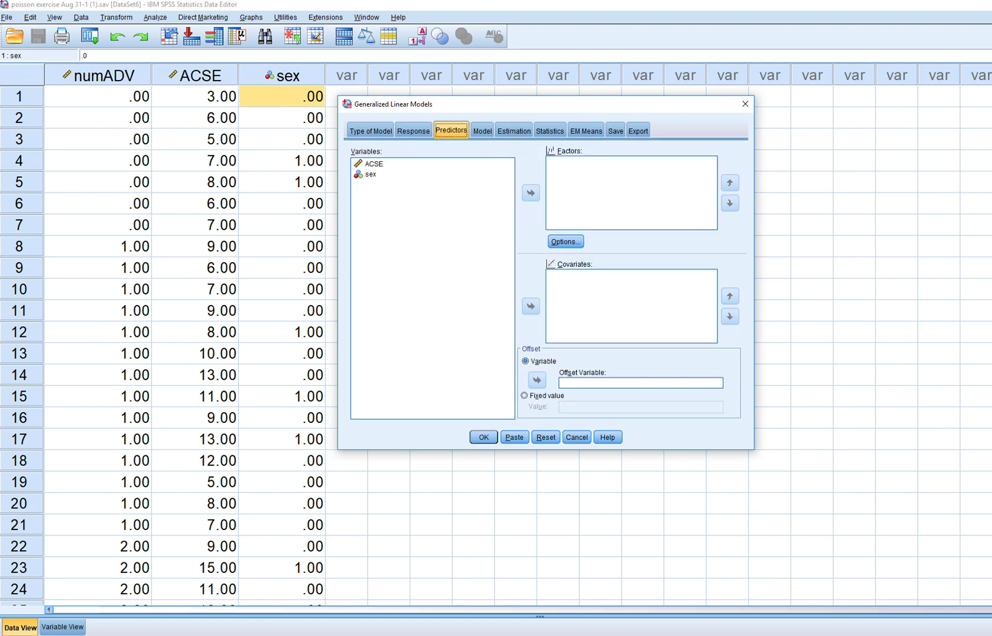
Step: Enter ACSE and sex as covariates and add both as main effects in the model
click(374, 164)
shift+click(370, 174)
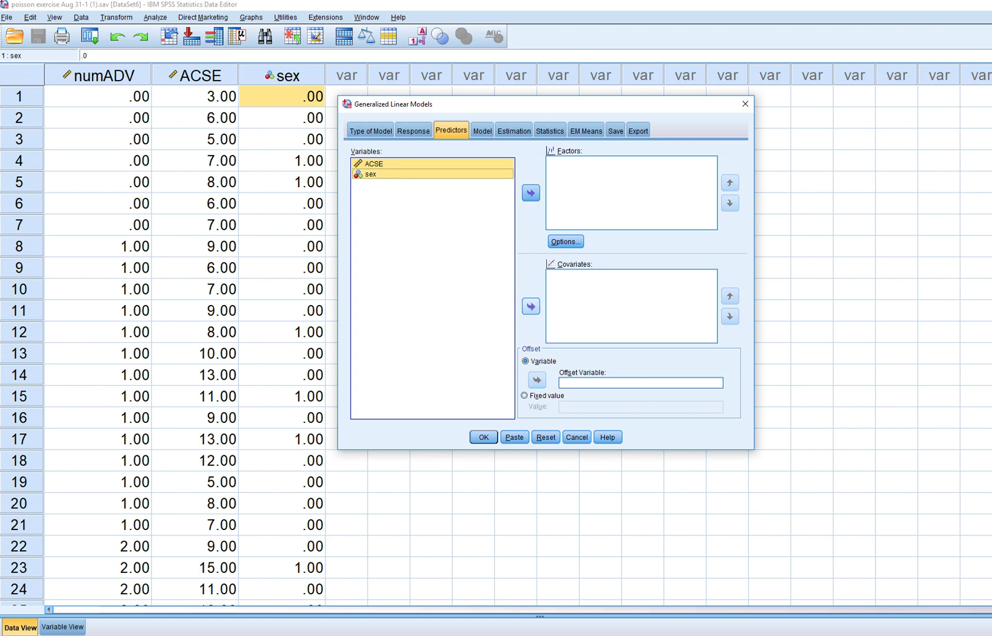
click(530, 306)
click(482, 130)
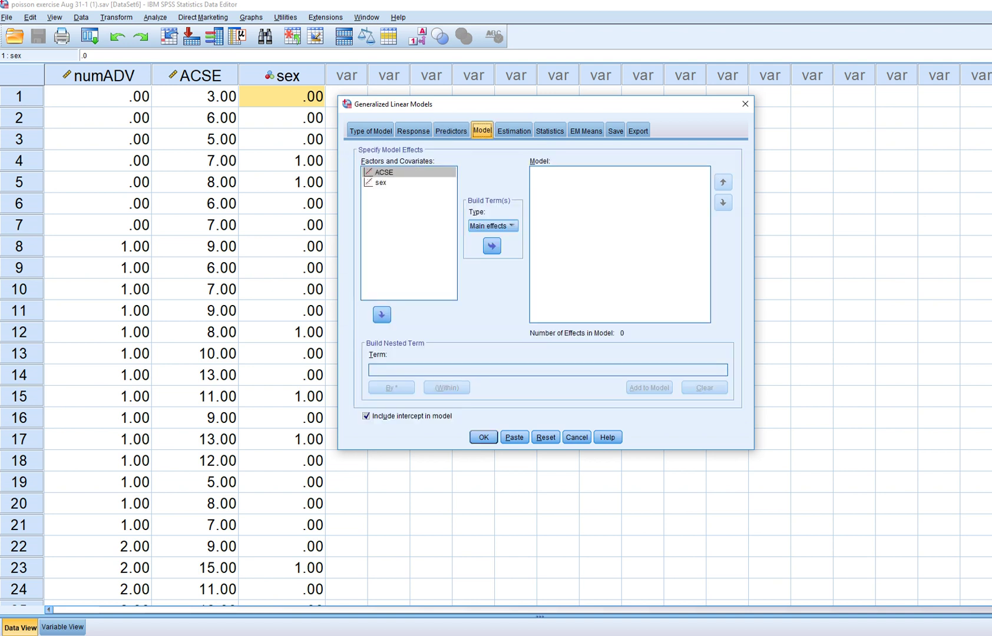
shift+click(380, 182)
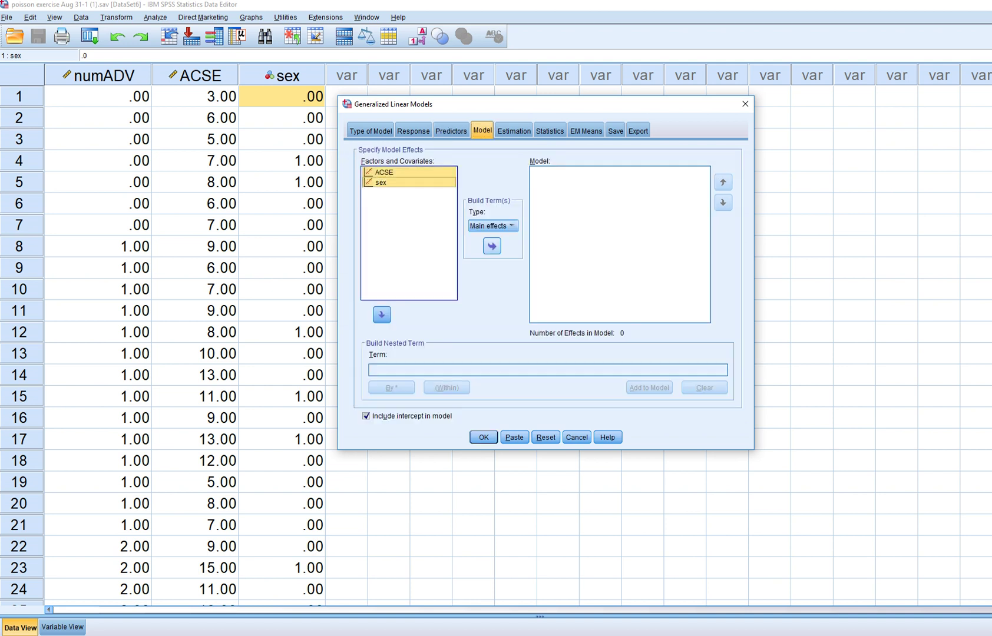
click(492, 246)
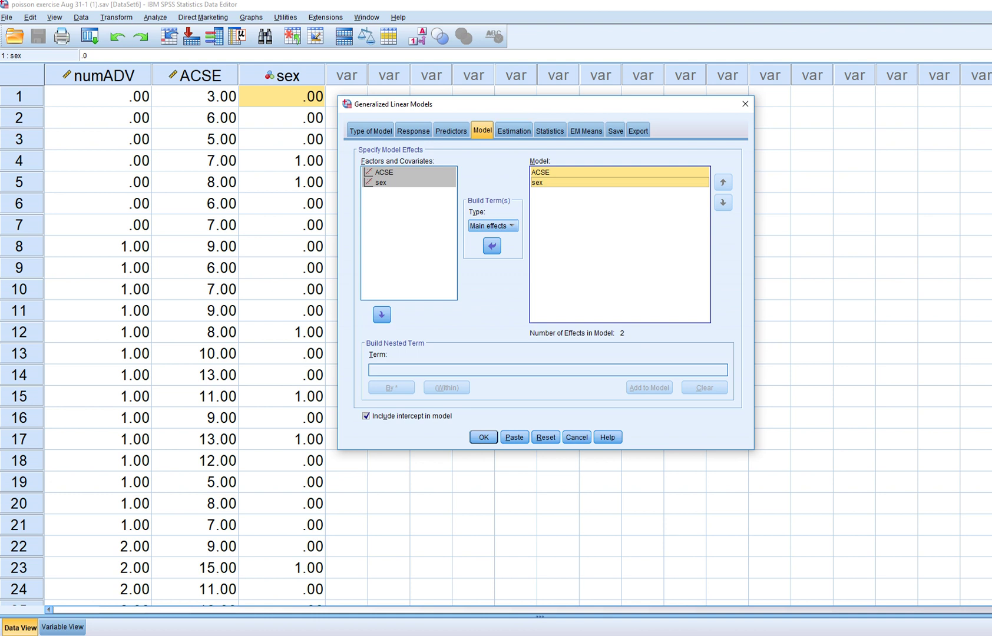
Step: Include exponentiated parameter estimates in the statistics output and run the Poisson model
click(513, 130)
key(ctrl+Tab)
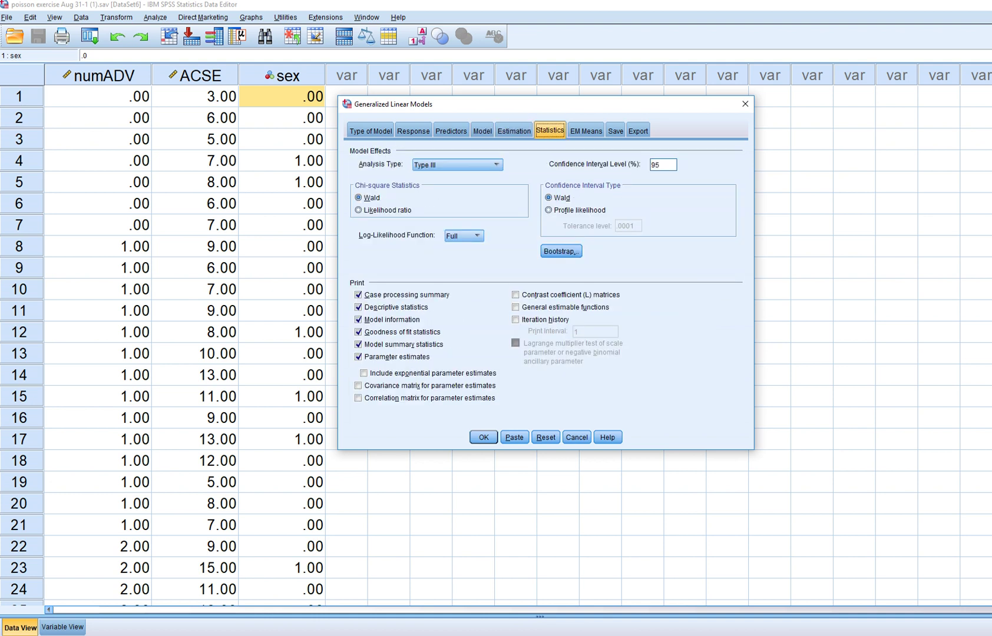
key(alt+o)
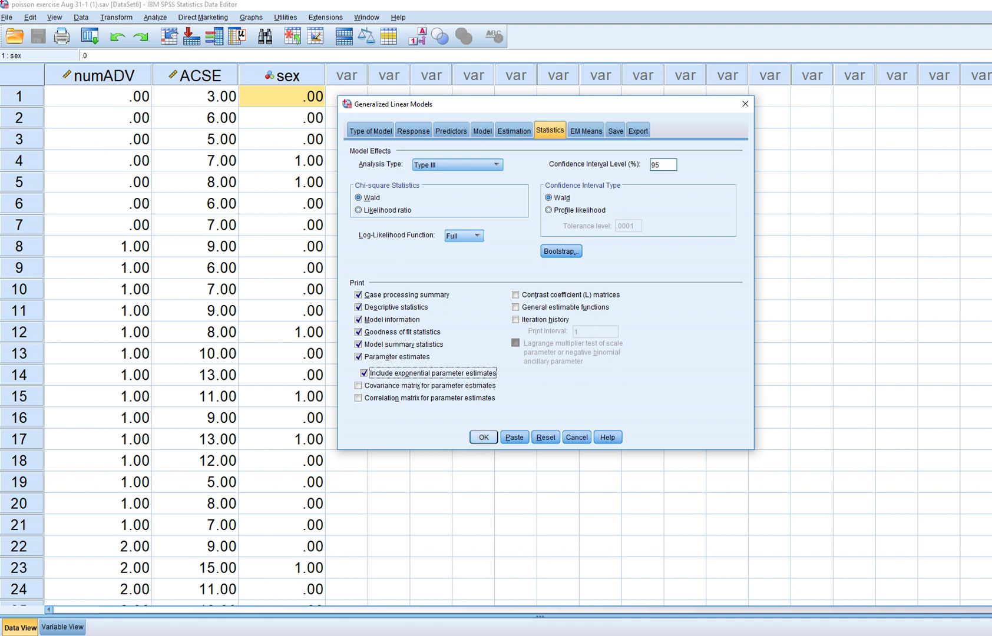
click(483, 437)
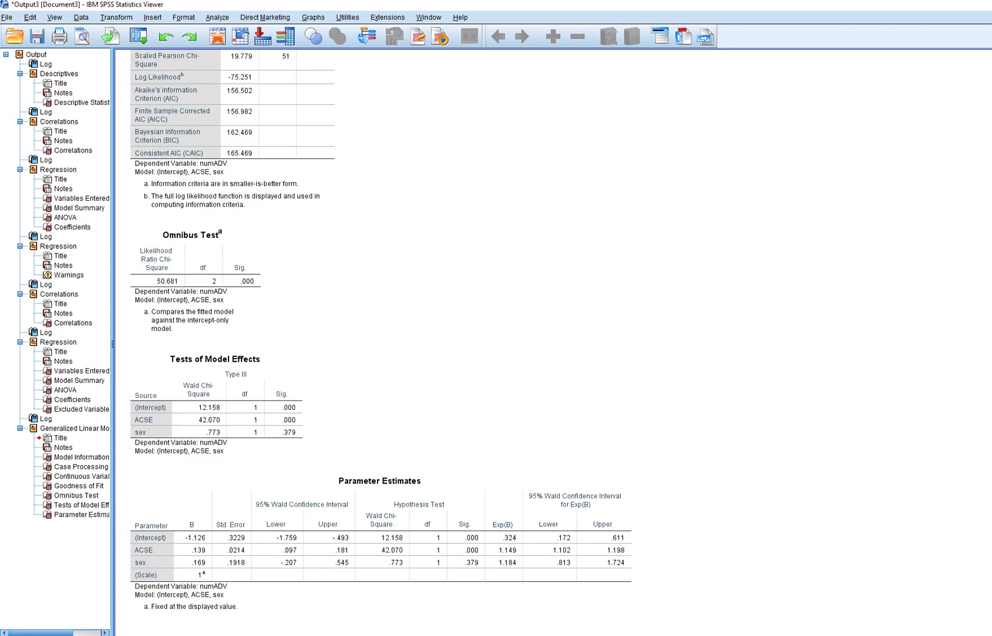
Step: Underline the Omnibus Test, circle its .000 significance, write p<.001, and circle the Parameter Estimates B column
drag(167, 246, 234, 240)
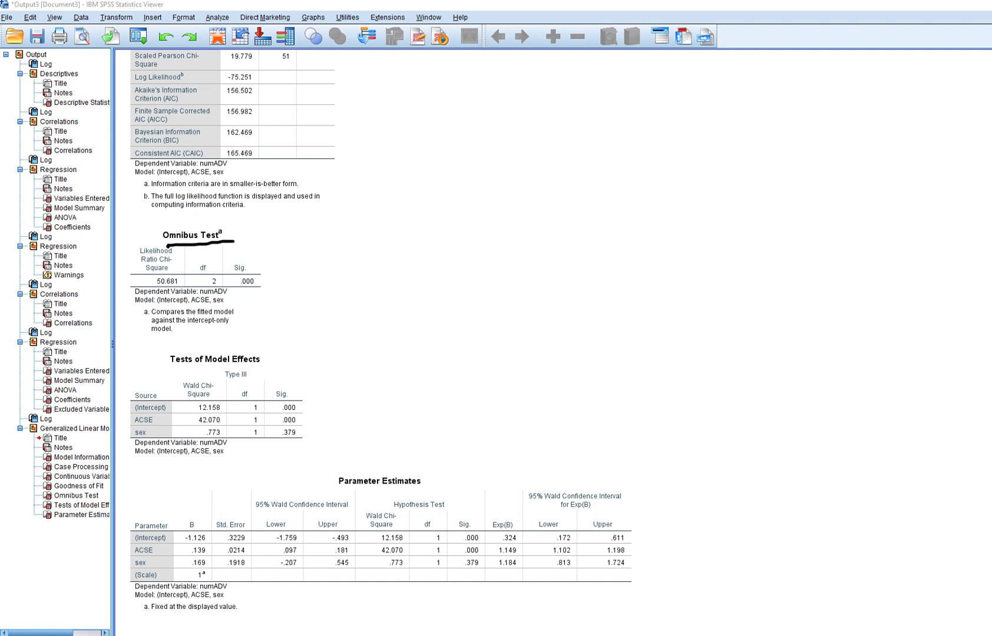
drag(131, 291, 292, 291)
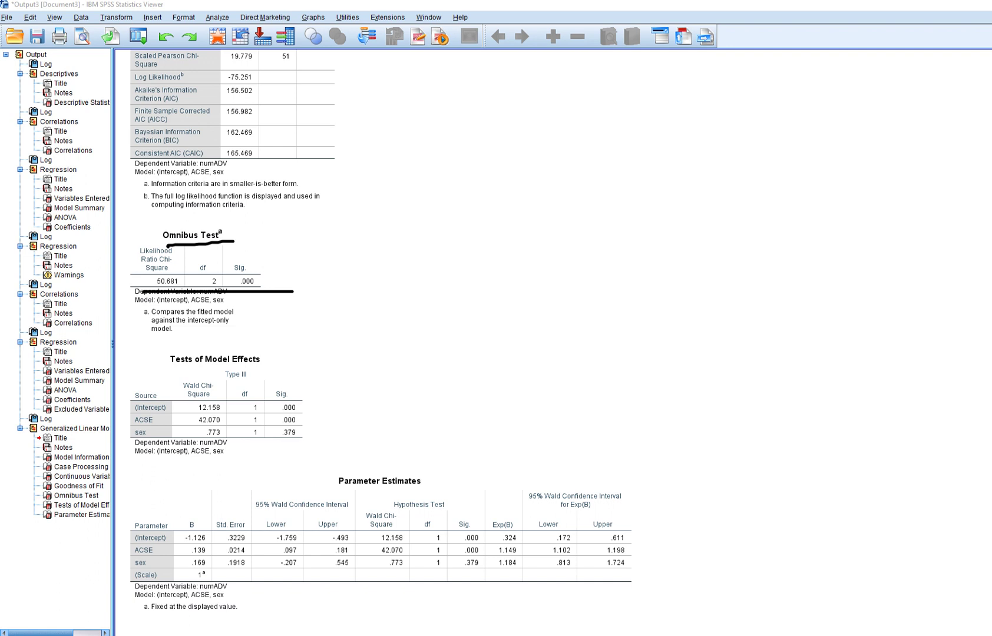
mouse_move(258, 272)
mouse_down()
mouse_move(229, 260)
mouse_move(228, 284)
mouse_move(238, 295)
mouse_move(262, 285)
mouse_move(257, 263)
mouse_up()
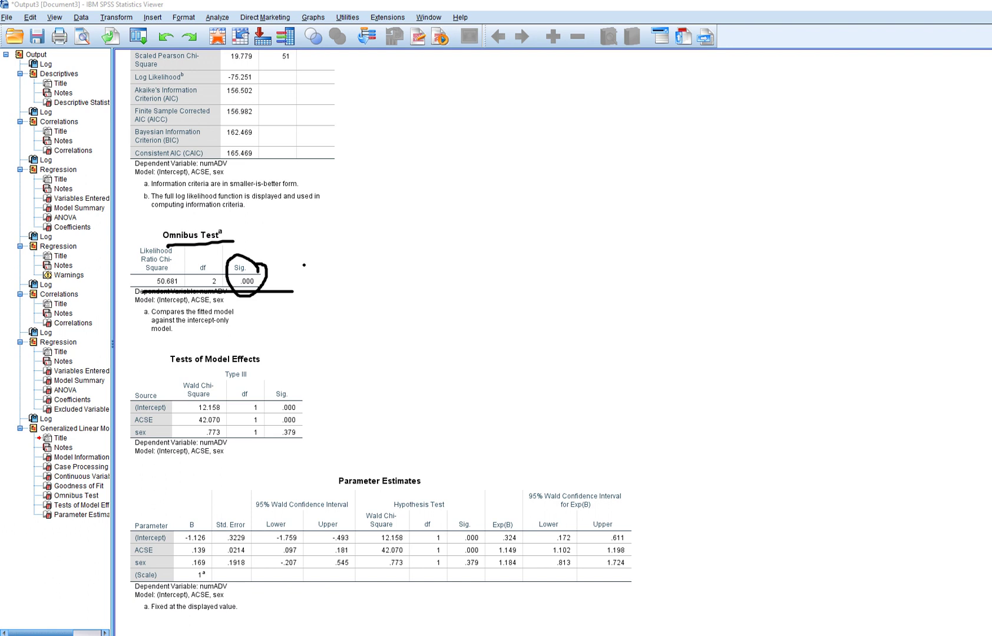
mouse_move(304, 265)
mouse_down()
mouse_move(306, 281)
mouse_move(321, 258)
mouse_move(307, 270)
mouse_move(366, 241)
mouse_move(354, 247)
mouse_move(380, 246)
mouse_move(371, 236)
mouse_move(390, 238)
mouse_up()
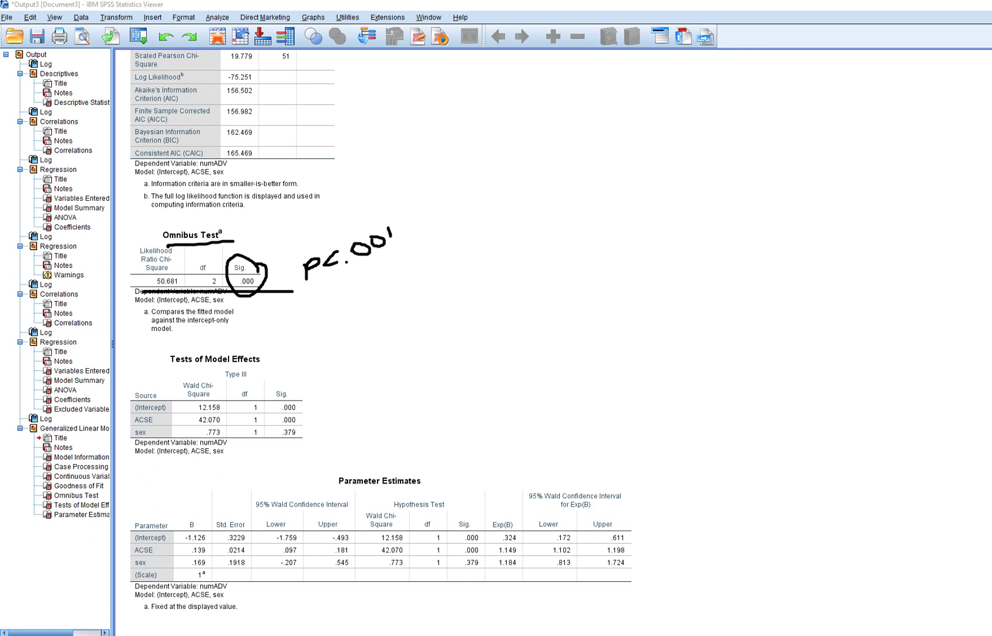
drag(345, 488, 410, 489)
mouse_move(191, 516)
mouse_down()
mouse_move(180, 526)
mouse_move(205, 530)
mouse_move(187, 512)
mouse_up()
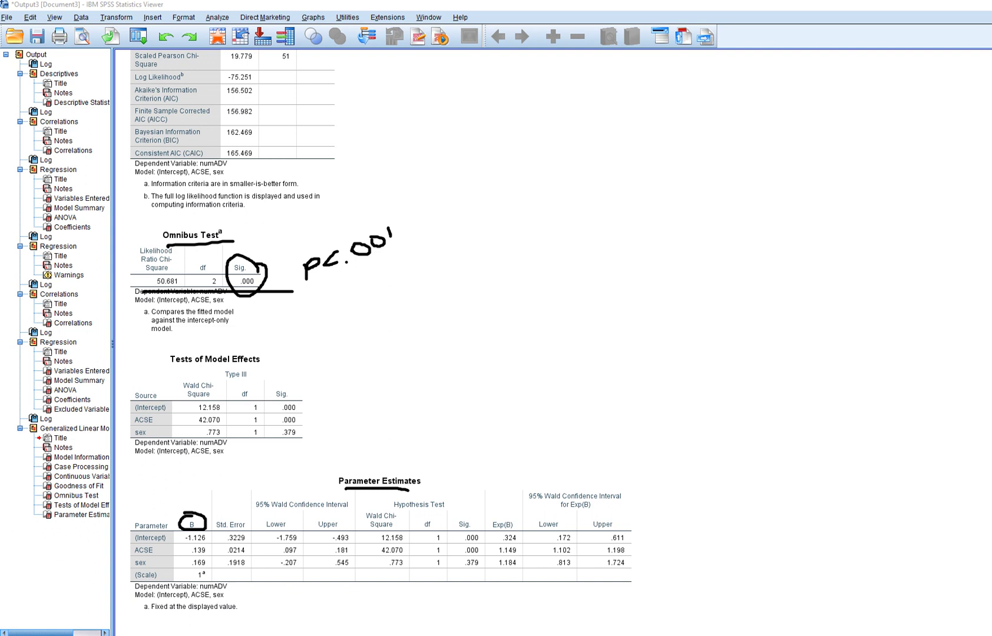
Step: Underline ACSE's B of .139 and its .000 significance, mark its row, and write 0 and 1
mouse_move(194, 553)
mouse_down()
mouse_move(210, 553)
mouse_move(191, 566)
mouse_up()
drag(134, 557, 156, 554)
drag(459, 556, 484, 554)
mouse_move(498, 388)
mouse_down()
mouse_move(510, 396)
mouse_move(499, 389)
mouse_up()
drag(564, 374, 564, 388)
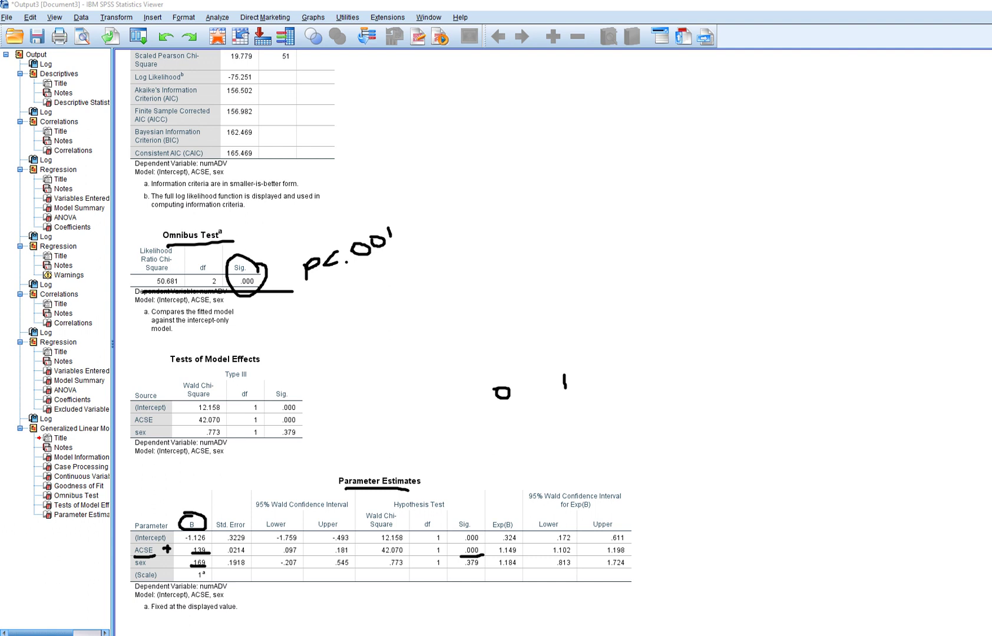
Step: Underline sex's .379 significance, write IR above the Exp(B) column, and dash the ACSE row
drag(464, 569, 480, 569)
drag(527, 474, 504, 511)
mouse_move(546, 458)
mouse_down()
mouse_move(546, 475)
mouse_move(558, 457)
mouse_move(557, 474)
mouse_move(574, 472)
mouse_up()
drag(636, 446, 636, 461)
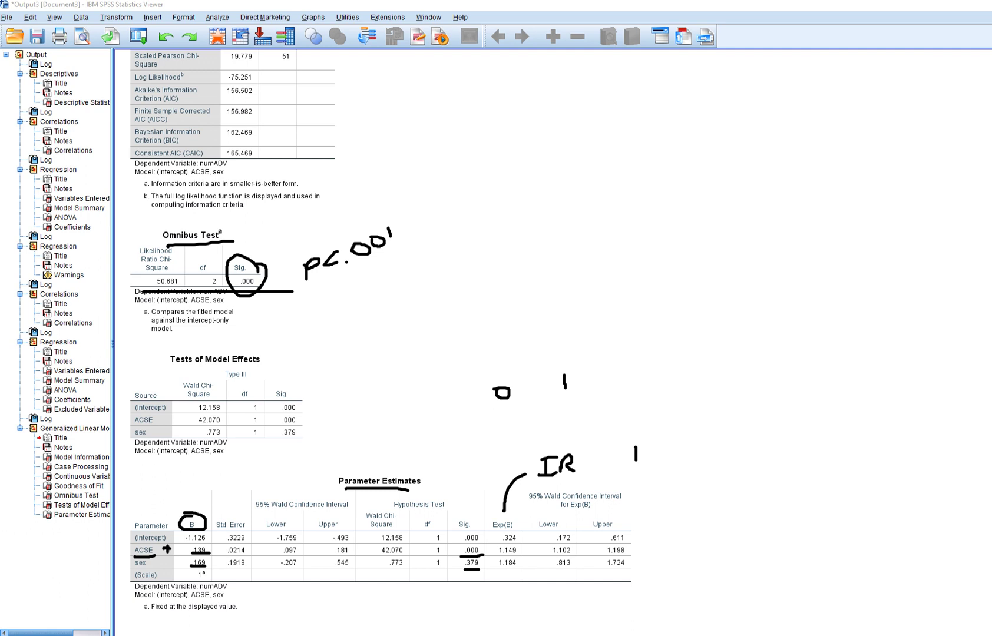
mouse_move(675, 447)
mouse_down()
mouse_move(688, 450)
mouse_move(676, 457)
mouse_move(700, 454)
mouse_up()
drag(117, 550, 128, 551)
mouse_move(676, 470)
mouse_down()
mouse_move(687, 478)
mouse_move(666, 480)
mouse_up()
Step: Clear the ink and advance the slides to the Omnibus Test and Parameter Estimates answer slide
key(Escape)
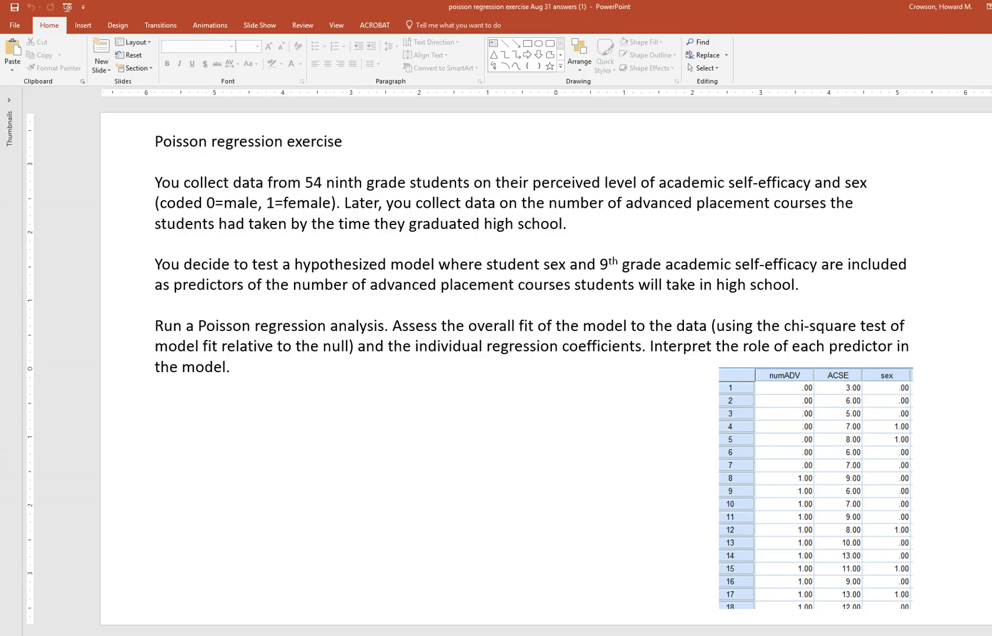
key(Page_Down)
key(Page_Down)
key(Page_Down)
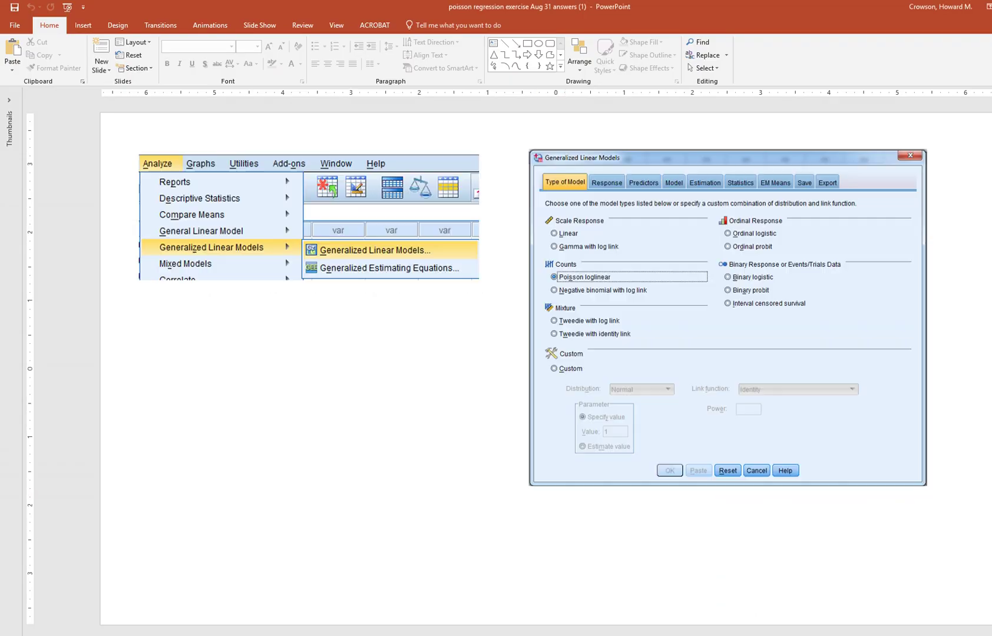
key(Page_Down)
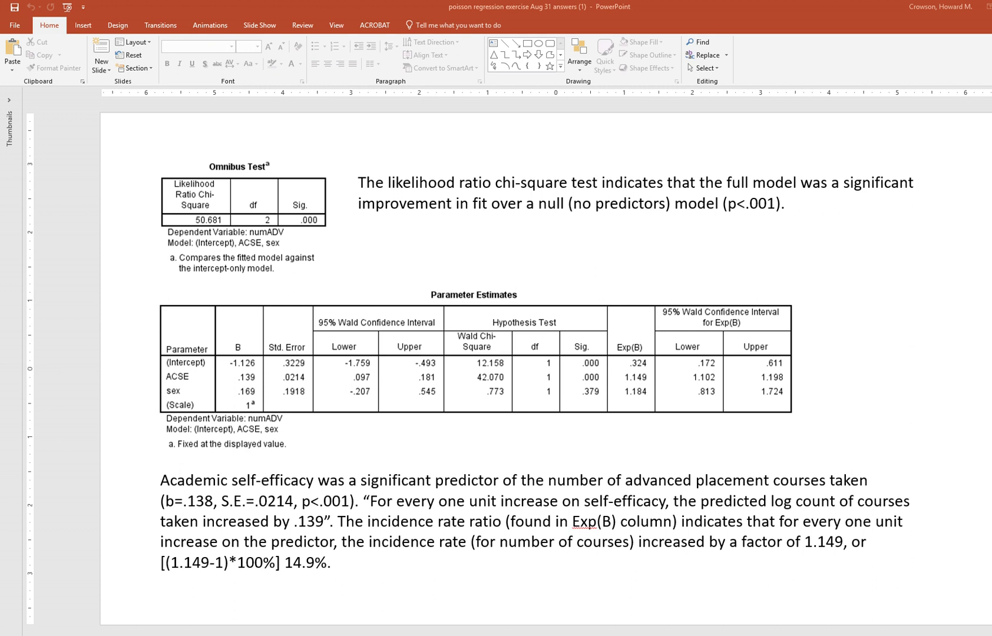
Step: Underline ACSE's b .139, S.E. .0214, p .000, rate ratio 1.149 and 14.9%, labelling Exp(B) as IR
drag(179, 507, 347, 507)
drag(236, 385, 307, 384)
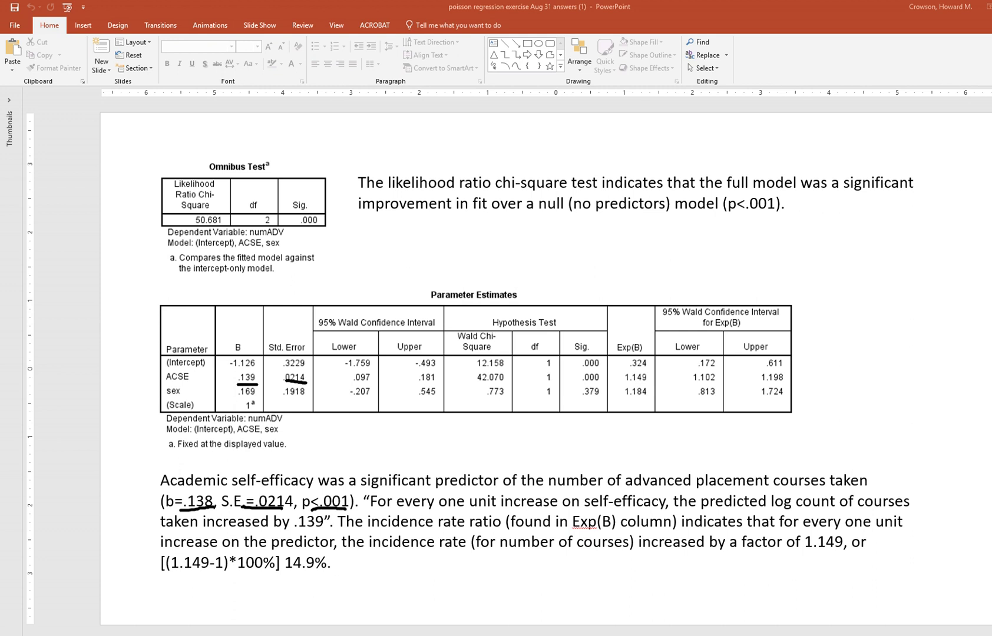
drag(583, 384, 602, 383)
mouse_move(619, 322)
mouse_down()
mouse_move(641, 319)
mouse_move(636, 327)
mouse_up()
mouse_move(640, 320)
mouse_down()
mouse_move(641, 338)
mouse_move(661, 335)
mouse_up()
drag(624, 383, 661, 383)
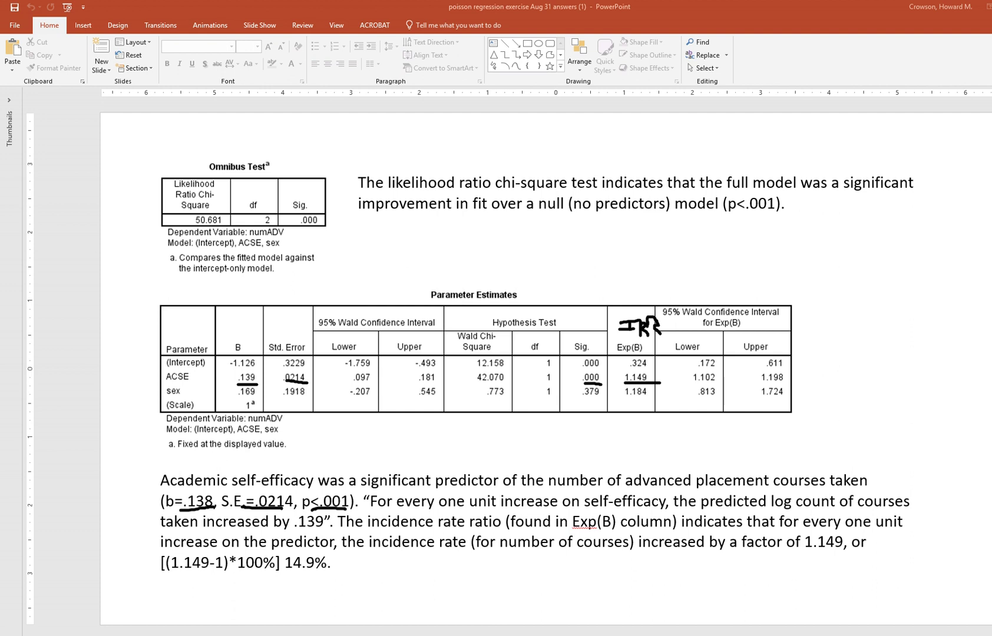
drag(668, 549, 839, 555)
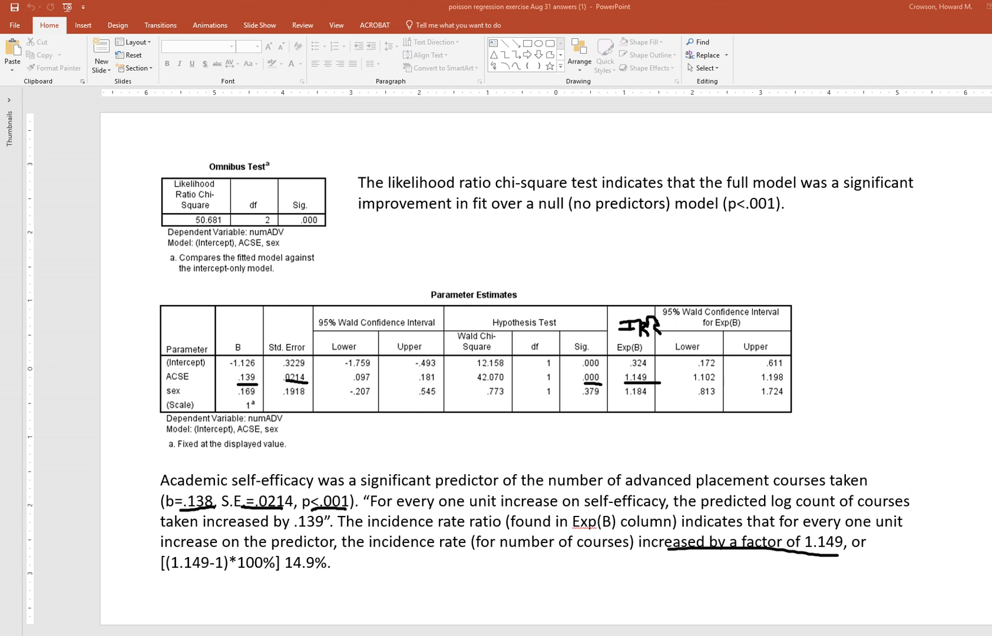
drag(284, 571, 323, 575)
Step: On the sex slide, underline .169, .1918 and .379 in text and table, plus the 1.184 ratio
key(Escape)
key(Page_Down)
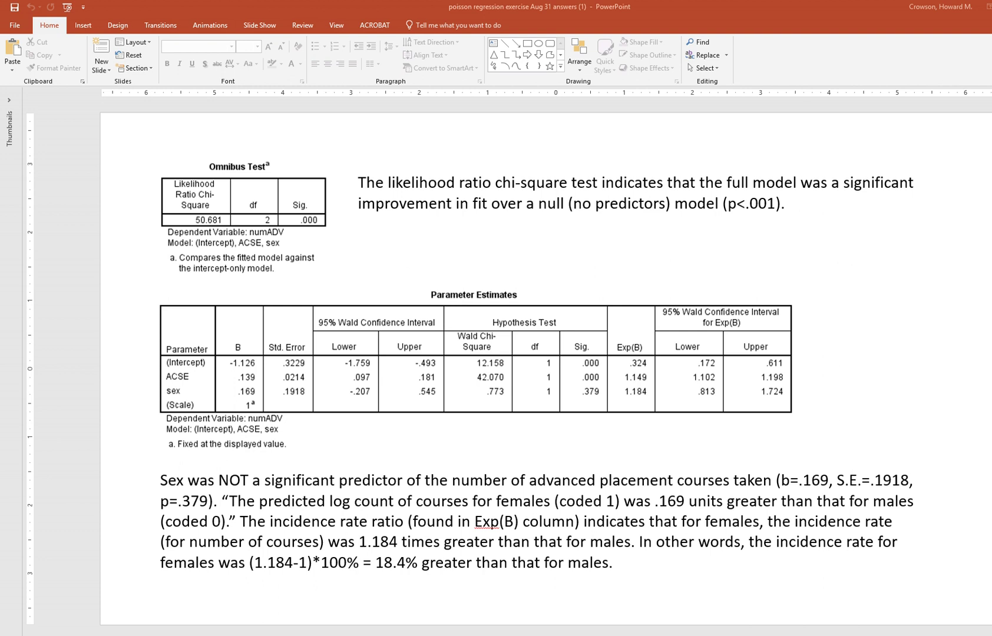
drag(794, 488, 904, 489)
drag(174, 506, 215, 506)
drag(238, 398, 317, 397)
drag(585, 400, 598, 398)
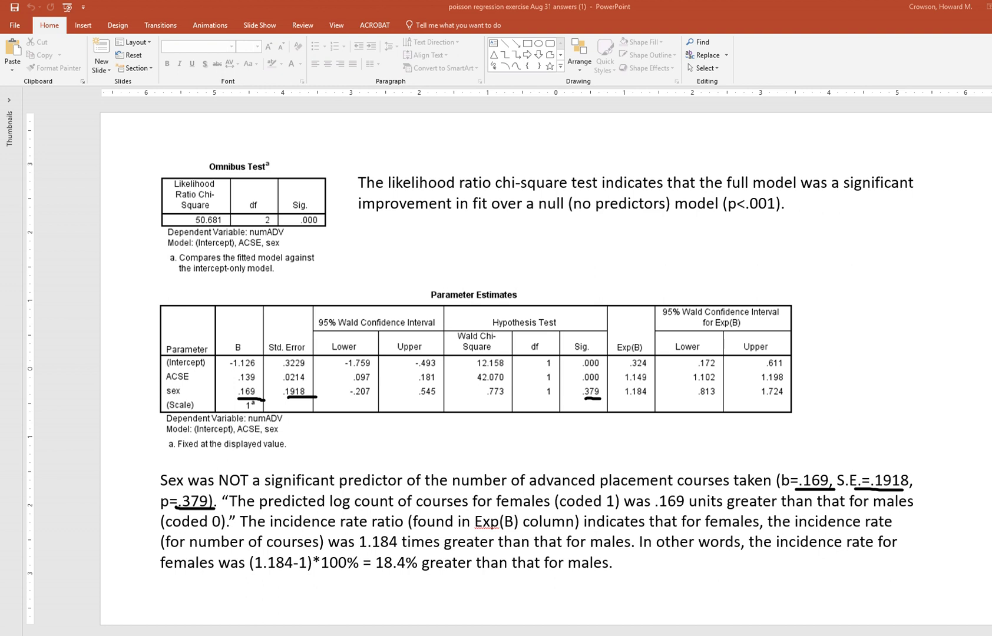
drag(357, 550, 401, 549)
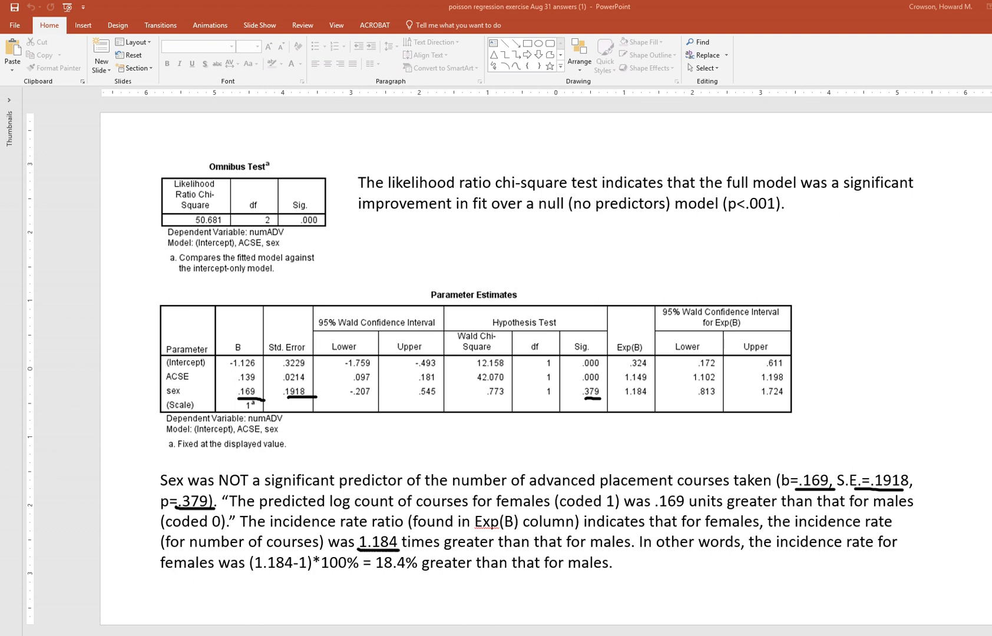